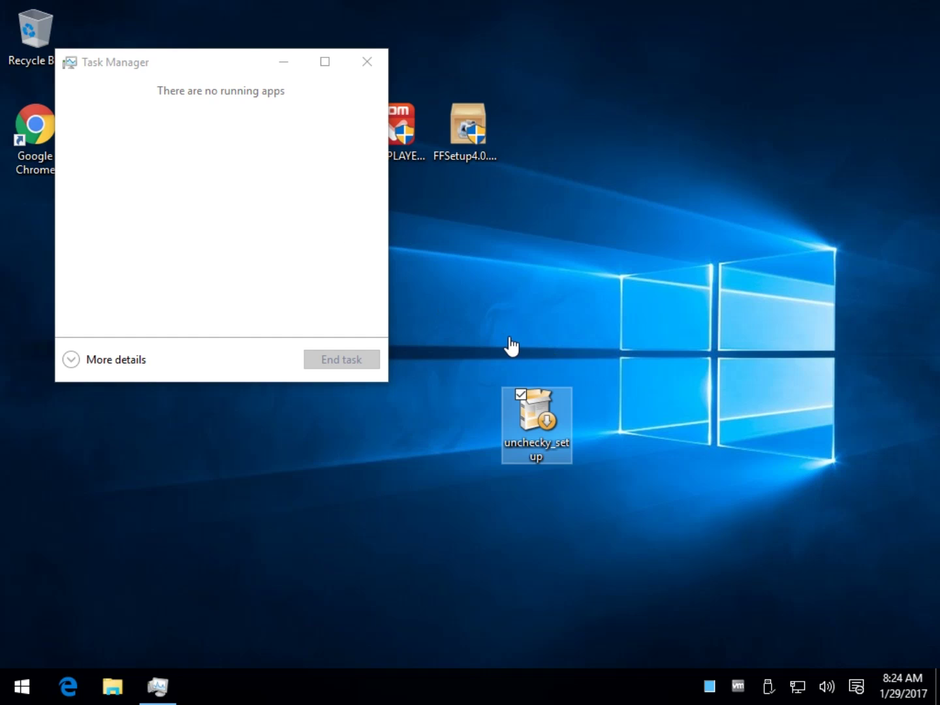
Run unchecky_setup and install Unchecky, leaving a desktop shortcut and tray icon
double_click(529, 416)
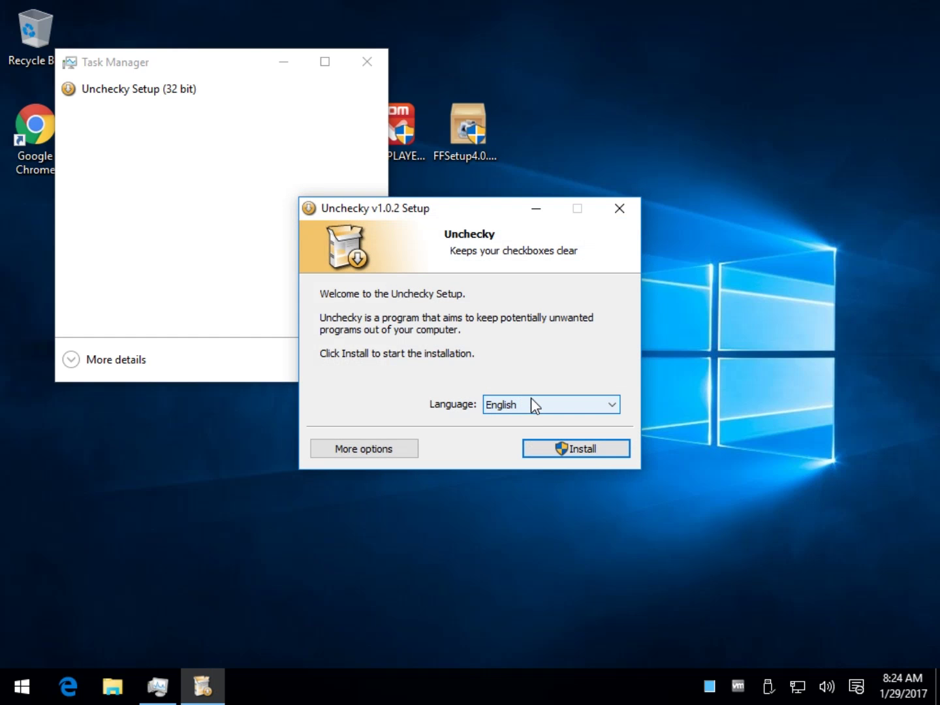
click(591, 450)
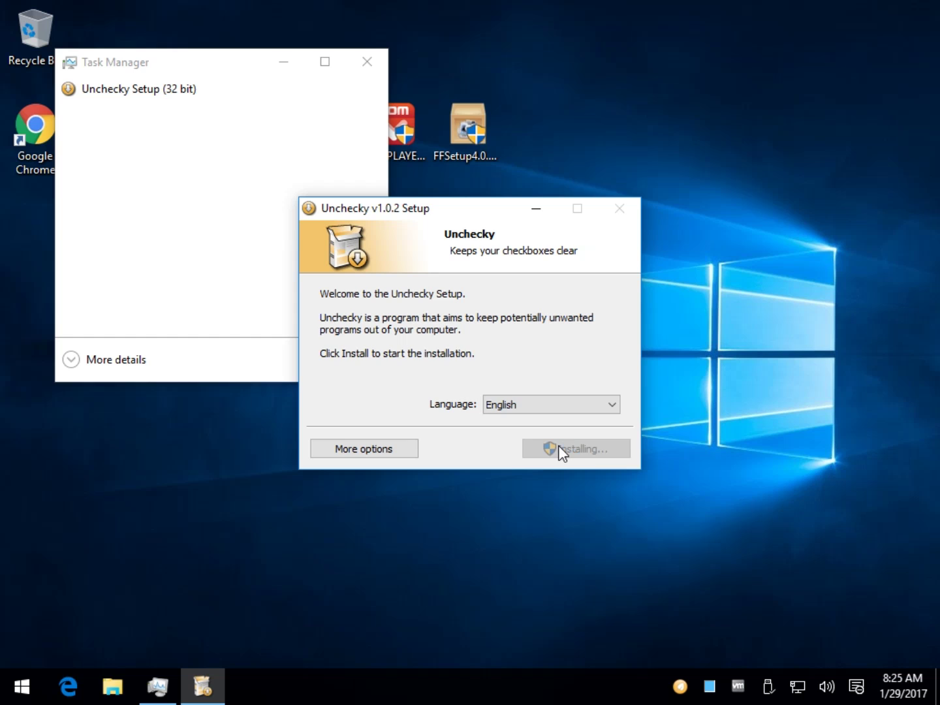
click(561, 449)
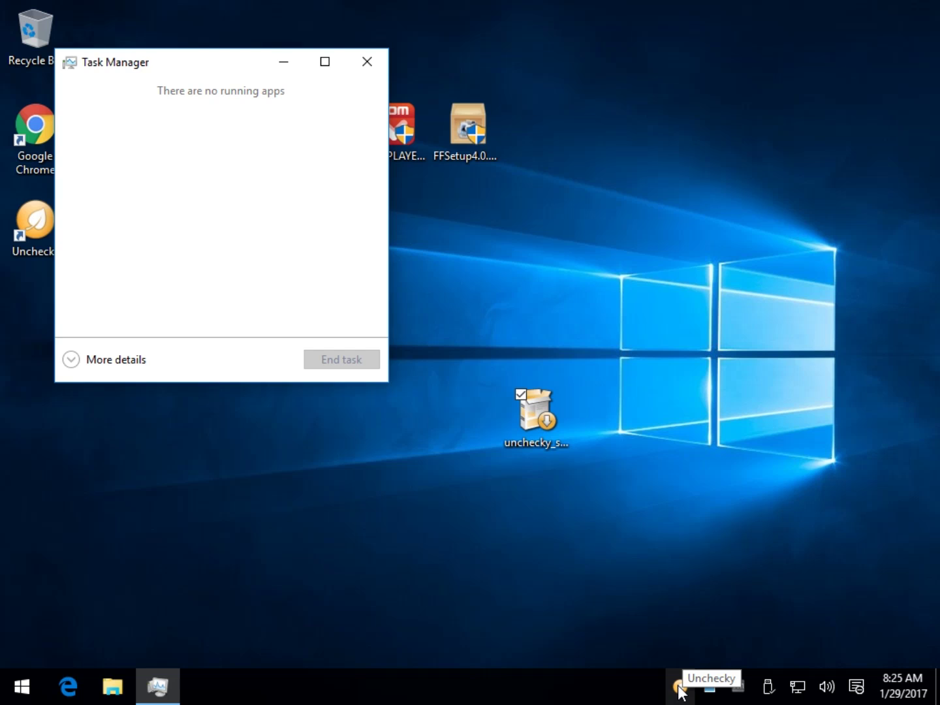
Open Unchecky from the tray and view its Settings page, leaving Advanced settings unchanged
click(680, 689)
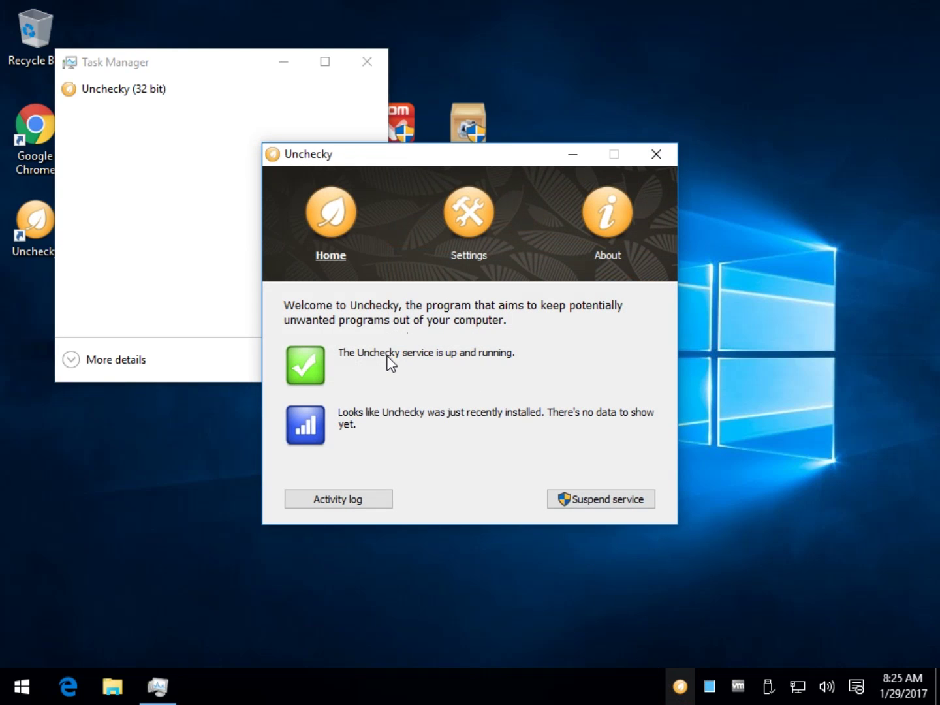
click(449, 237)
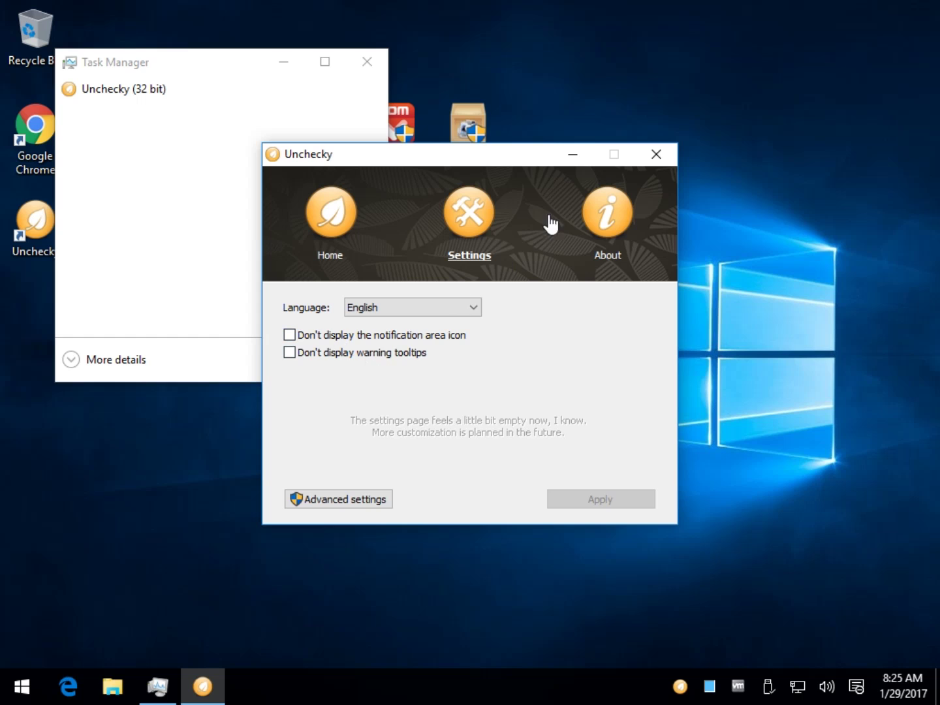
click(345, 495)
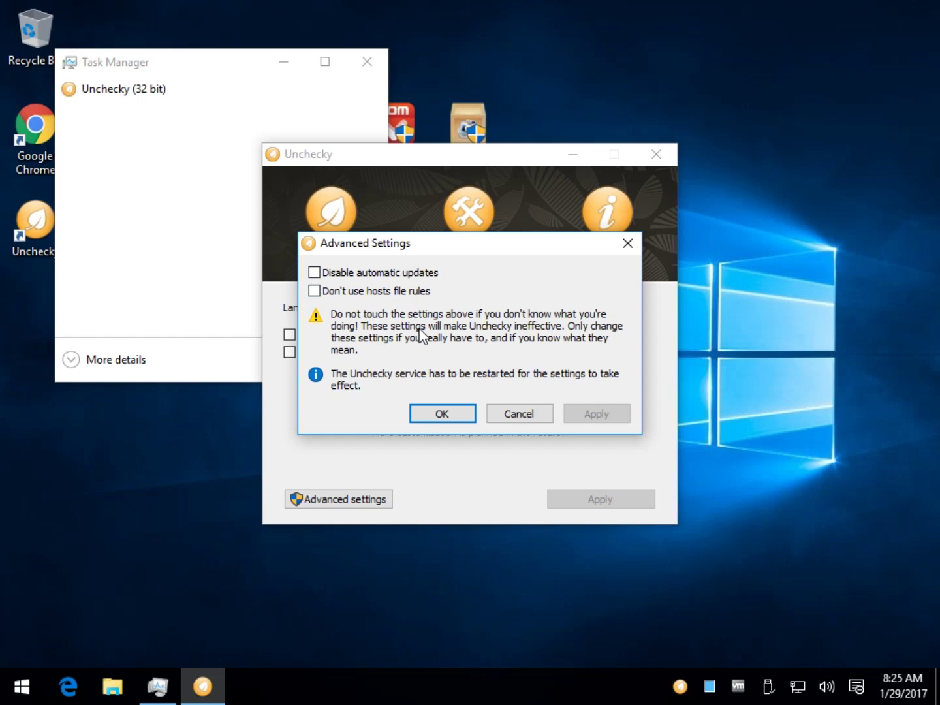
click(491, 417)
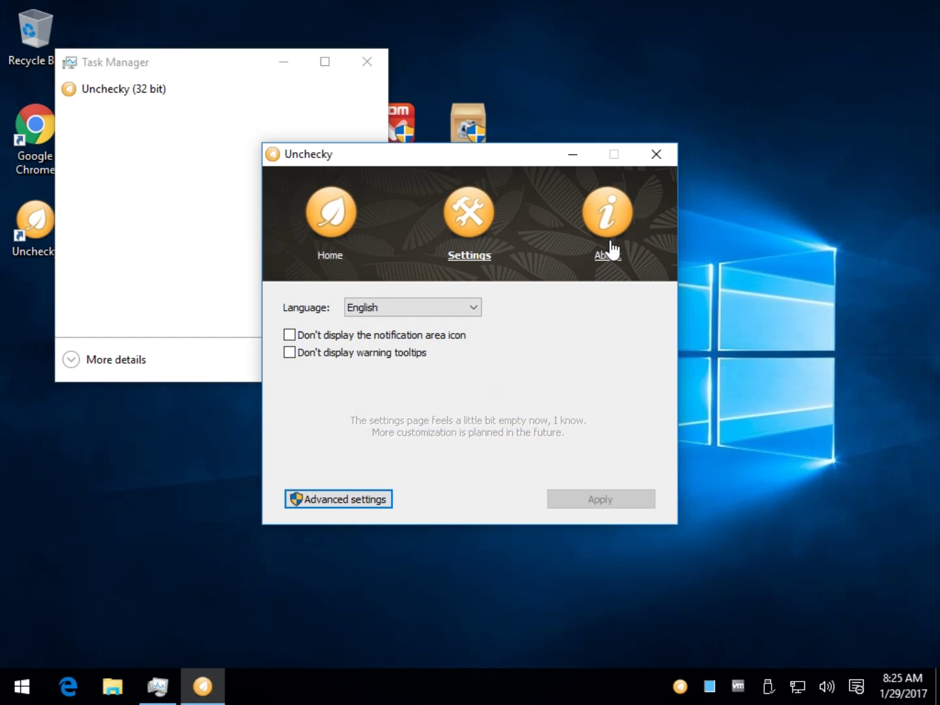
On Unchecky's Home page, suspend the service and then resume it
click(336, 235)
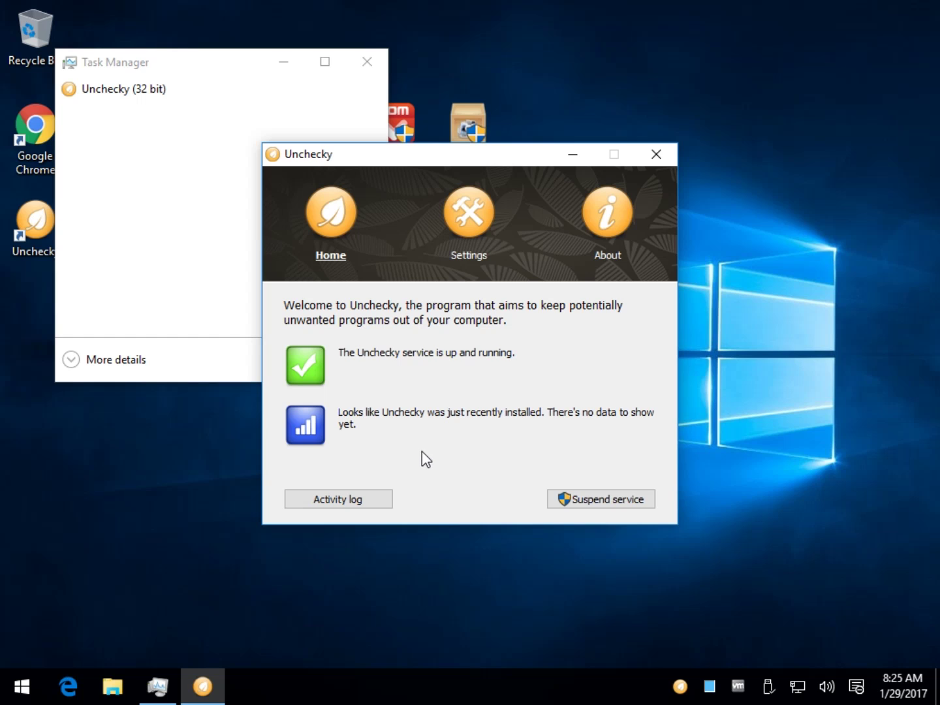
click(615, 495)
click(581, 500)
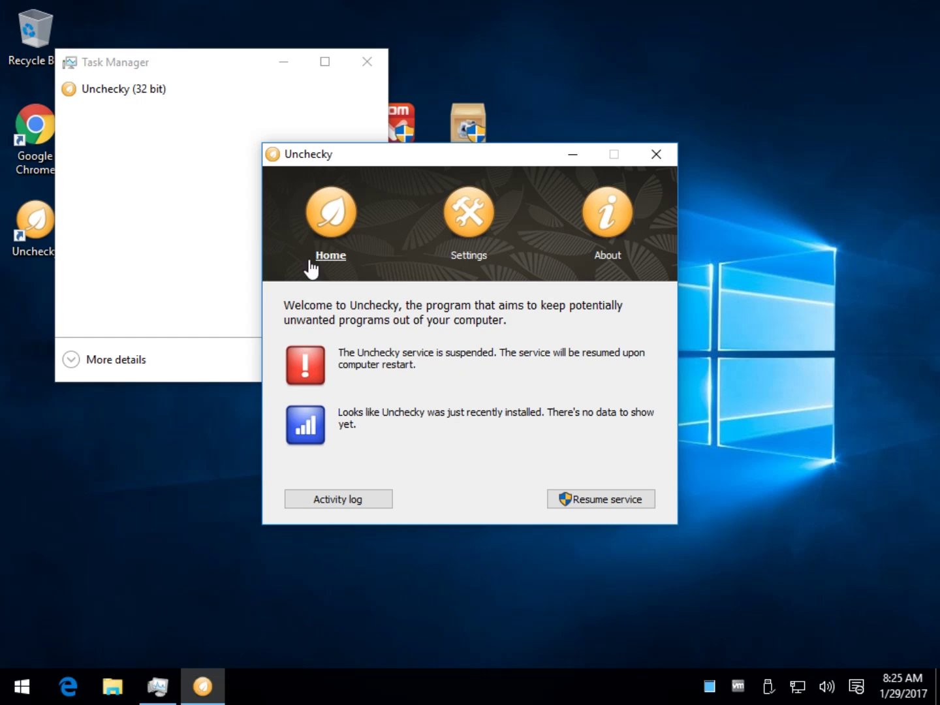
click(607, 498)
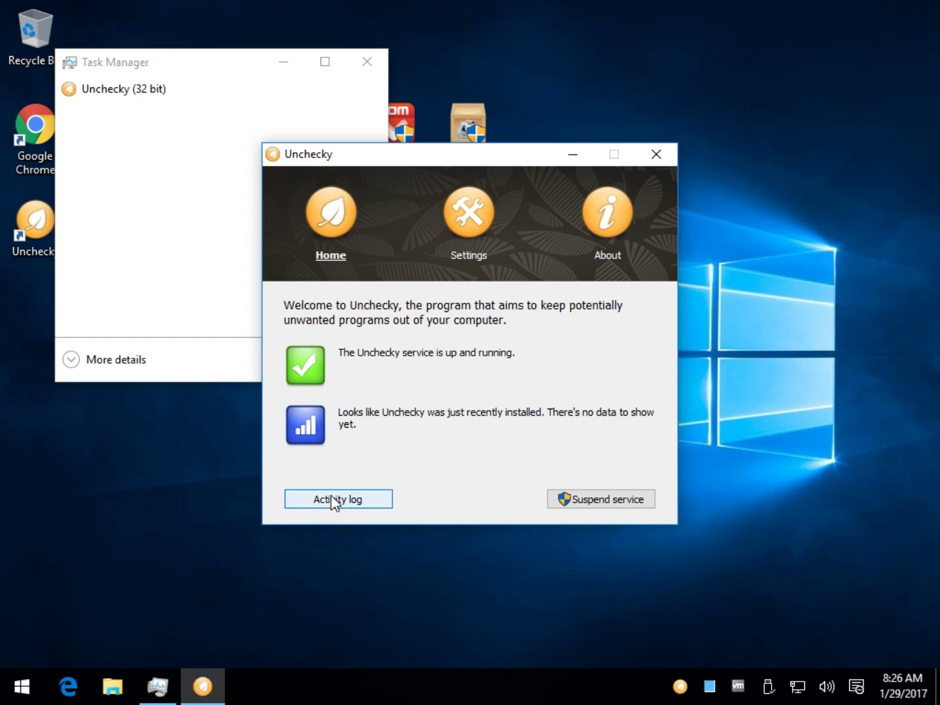
Check the Unchecky (32 bit) process in Task Manager's full details, then close Task Manager and Unchecky
click(164, 232)
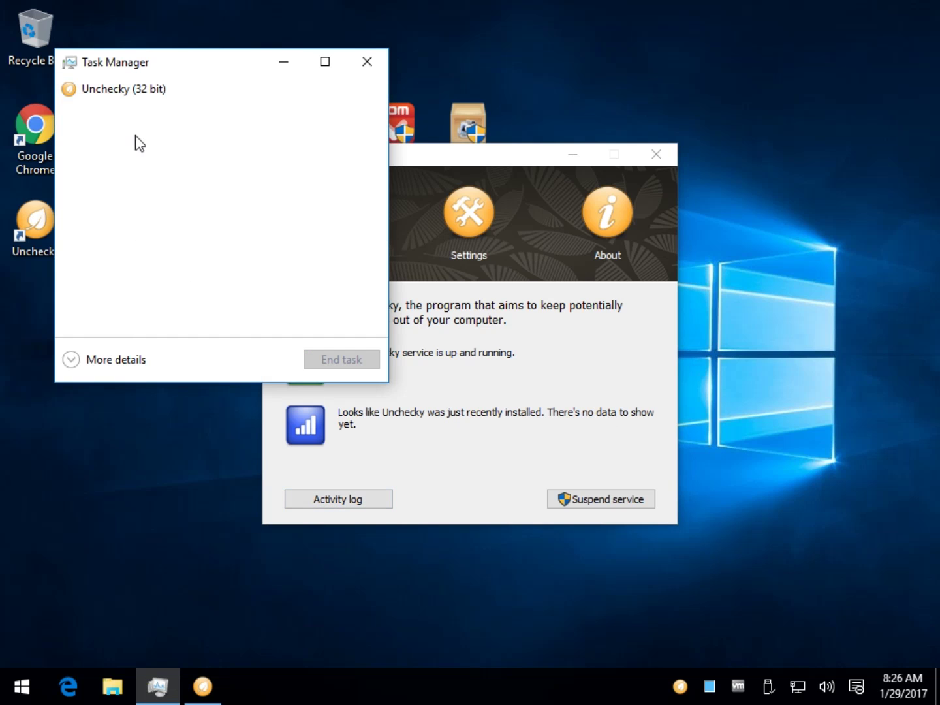
click(139, 92)
click(103, 362)
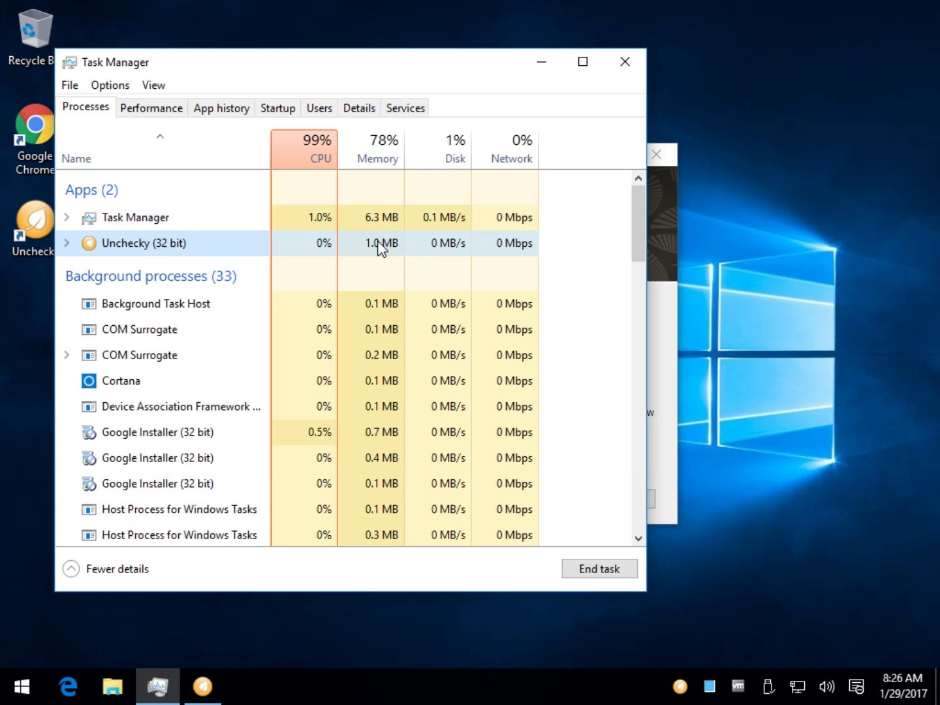
click(626, 62)
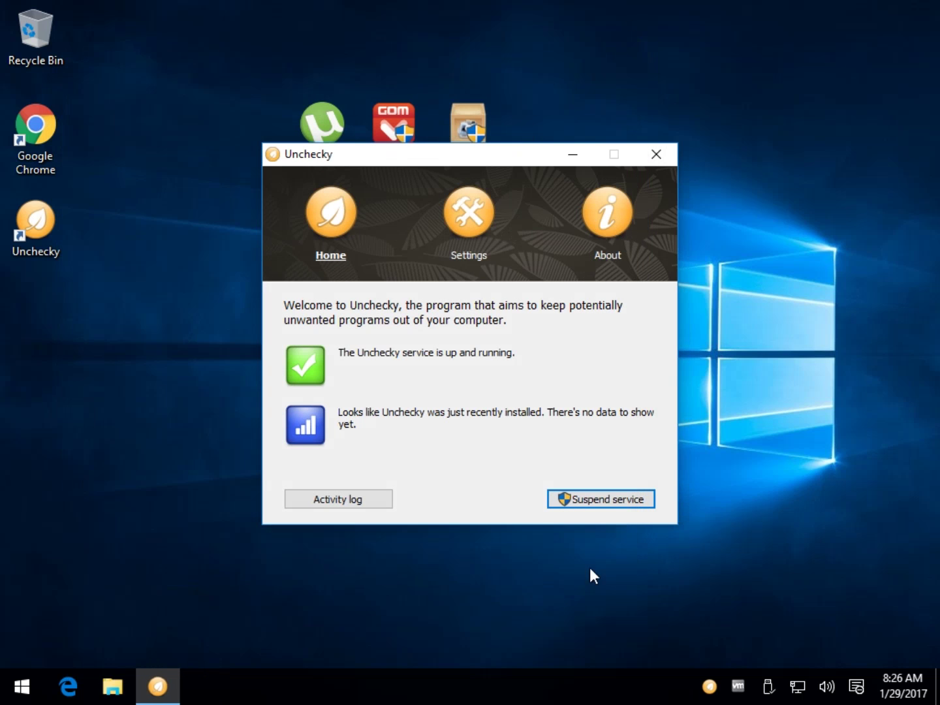
click(659, 151)
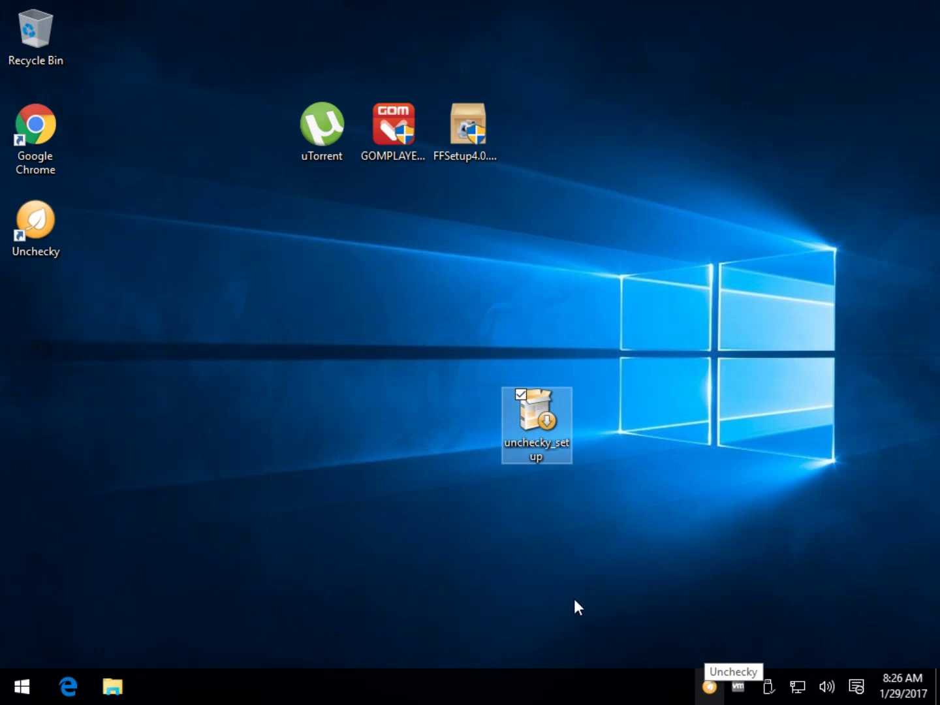
Launch the uTorrent installer from the desktop
click(313, 123)
double_click(327, 133)
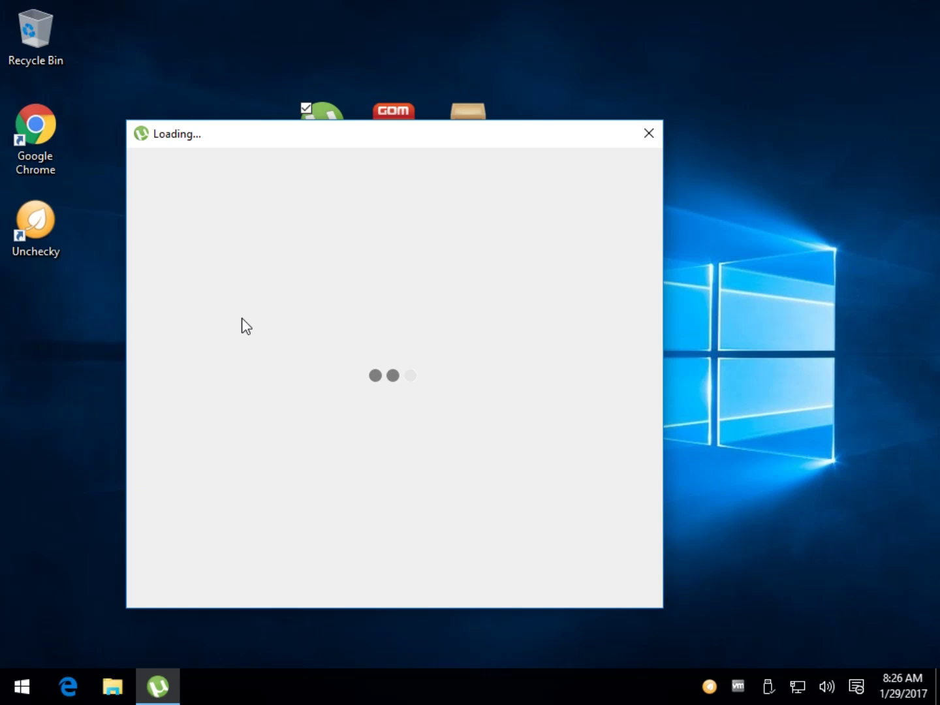
click(388, 133)
click(414, 141)
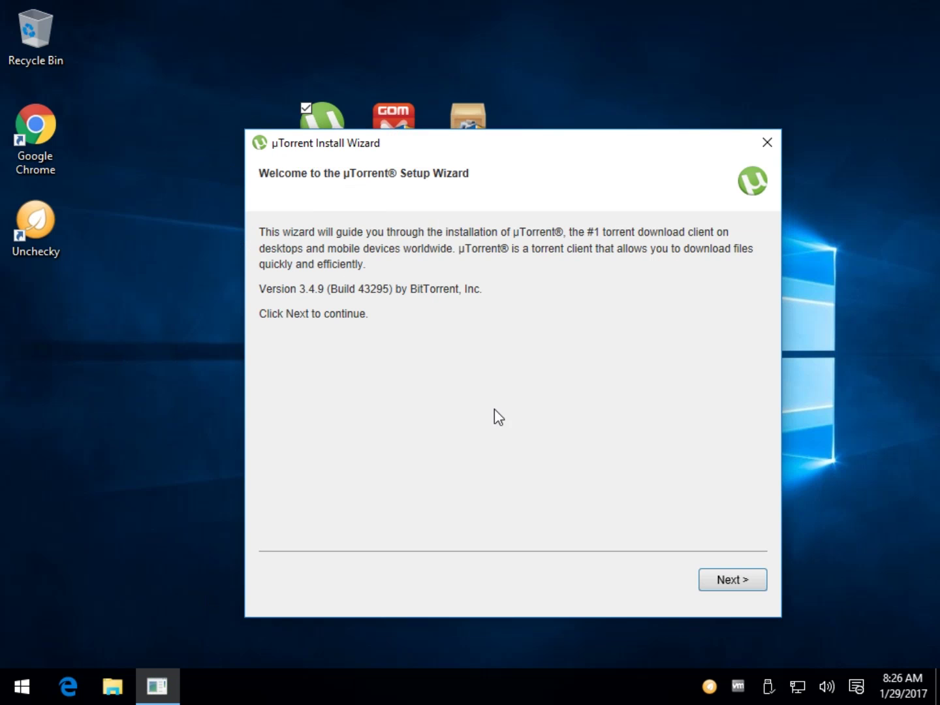
Advance through the uTorrent wizard with default options and the license accepted, leaving ByteFence unchecked
click(752, 581)
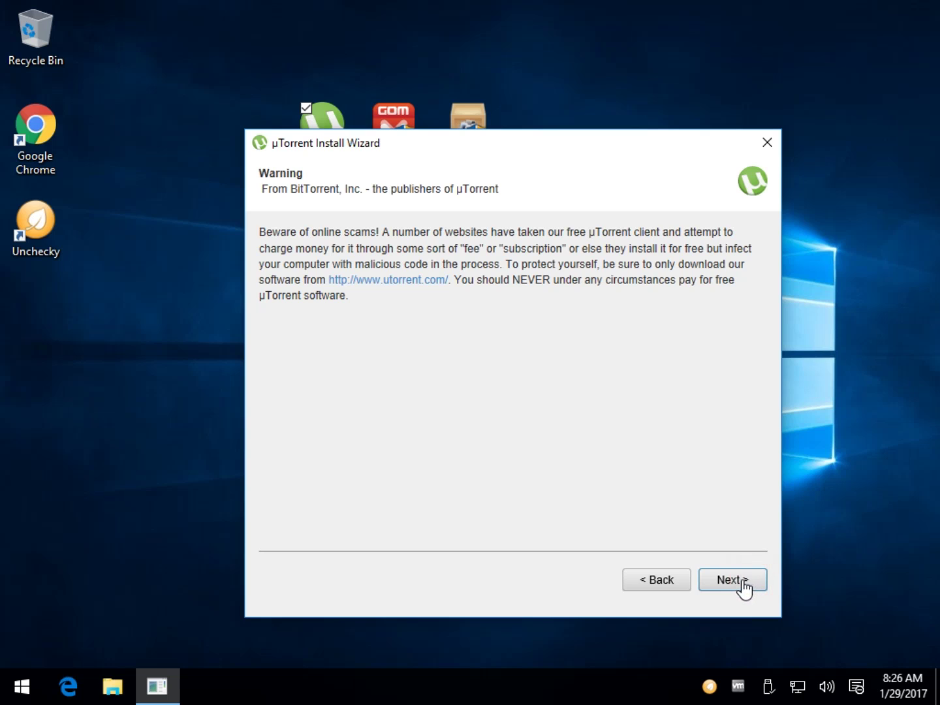
click(740, 580)
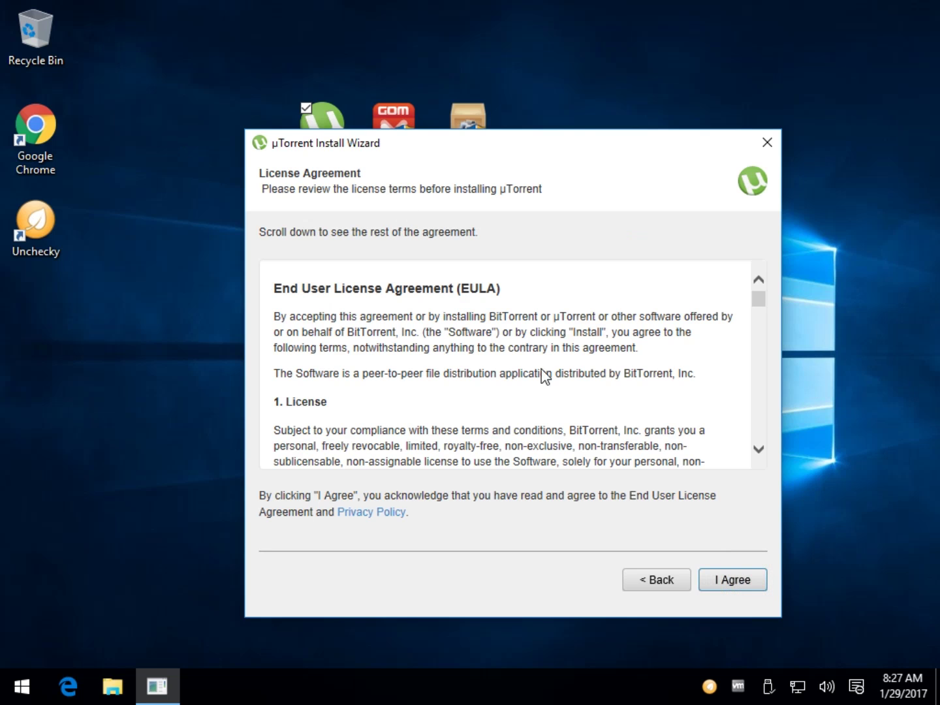
click(743, 583)
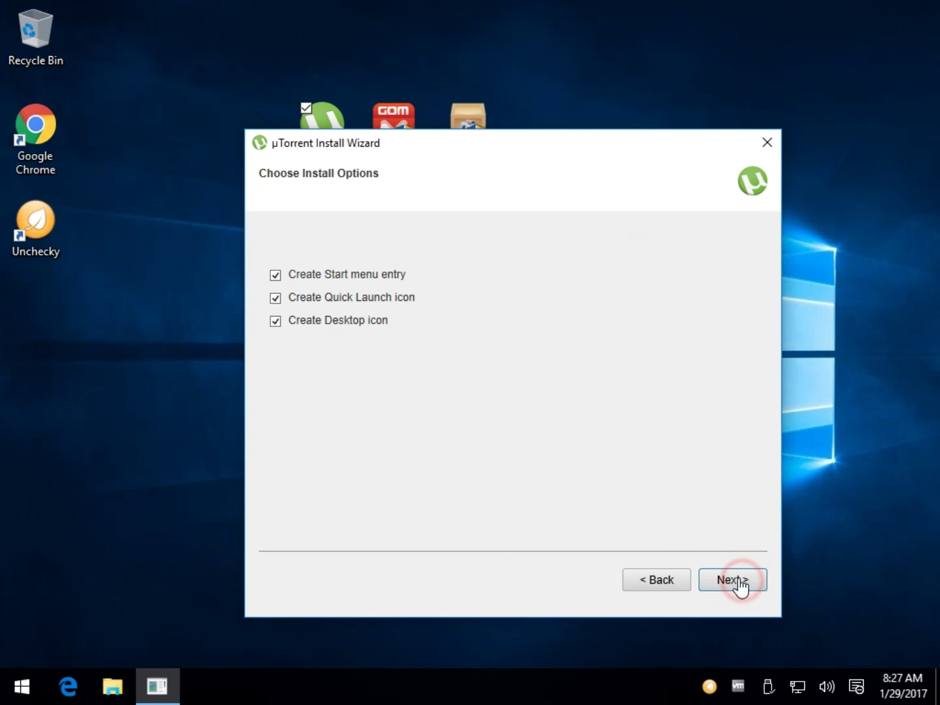
click(732, 580)
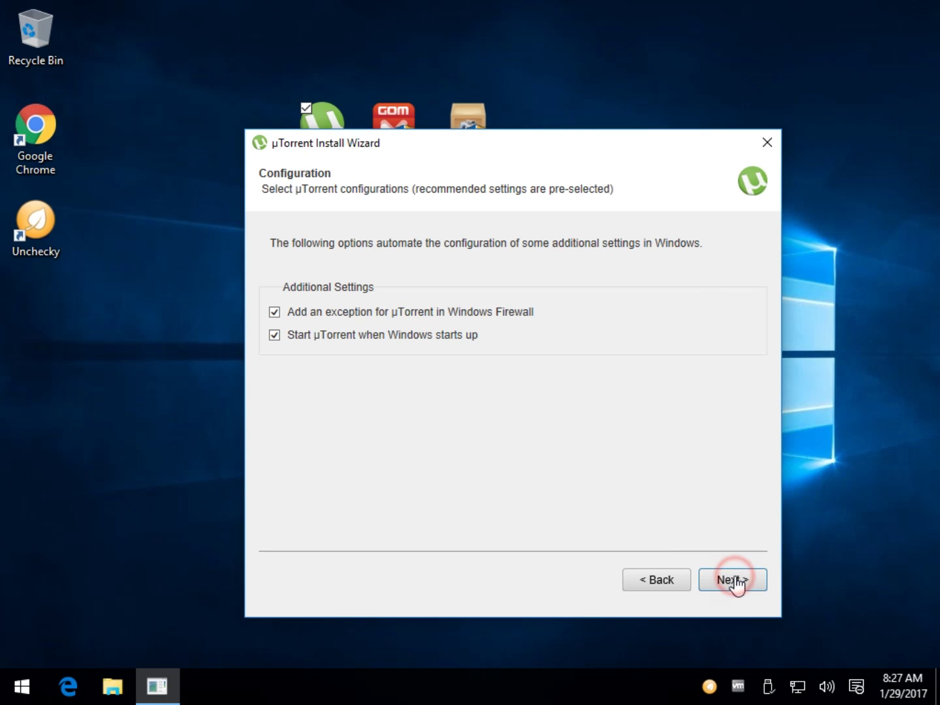
click(732, 579)
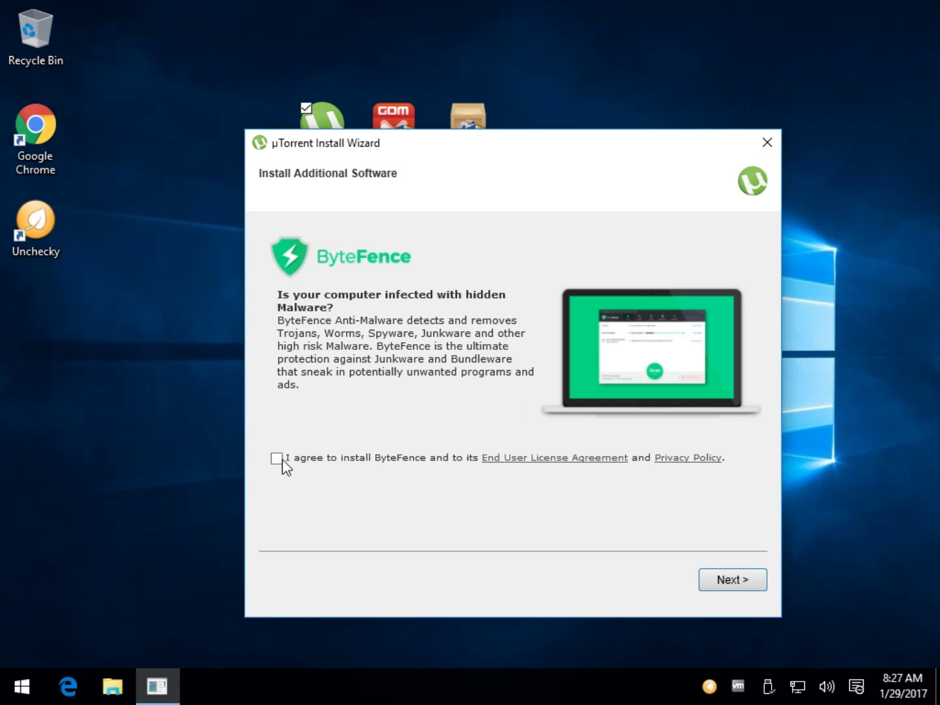
click(726, 574)
click(726, 579)
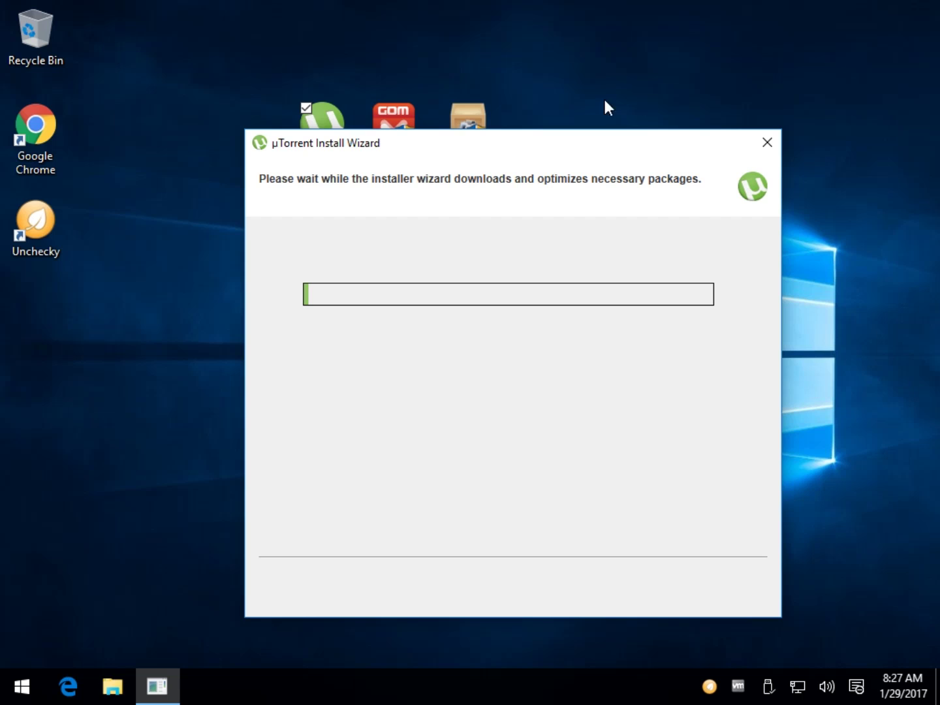
Launch the GOM Player installer and end the frozen uTorrent wizard's process
click(618, 144)
click(404, 110)
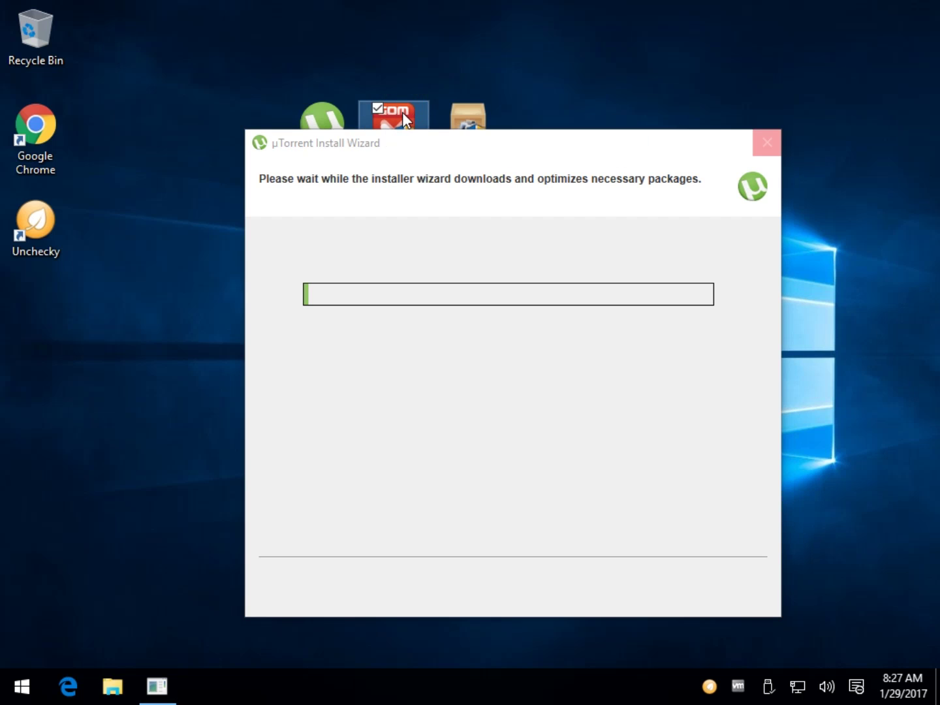
click(483, 106)
drag(529, 147, 474, 190)
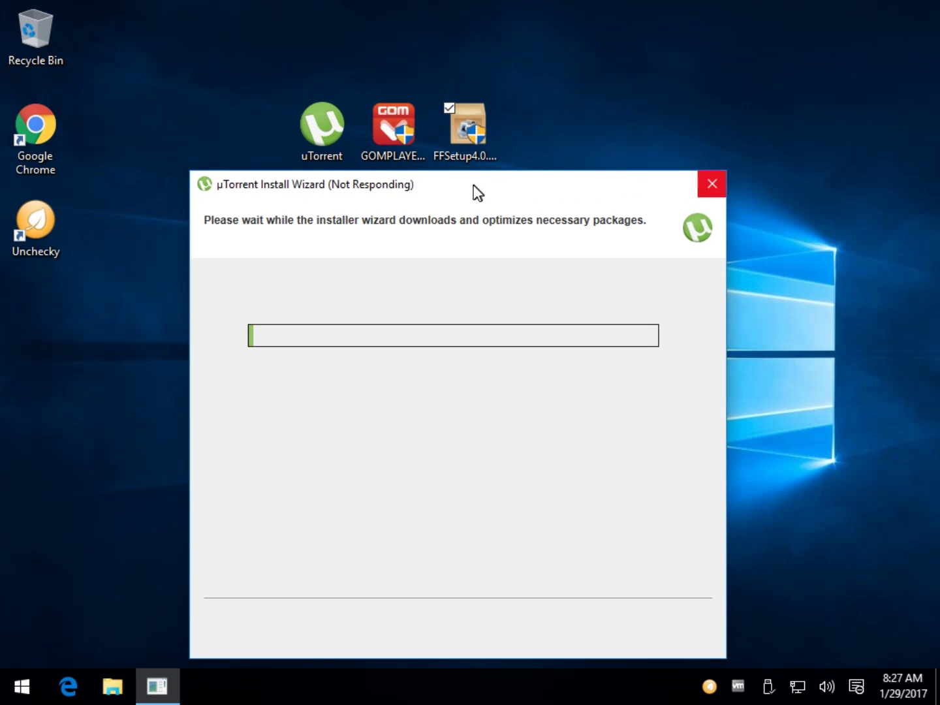
click(391, 128)
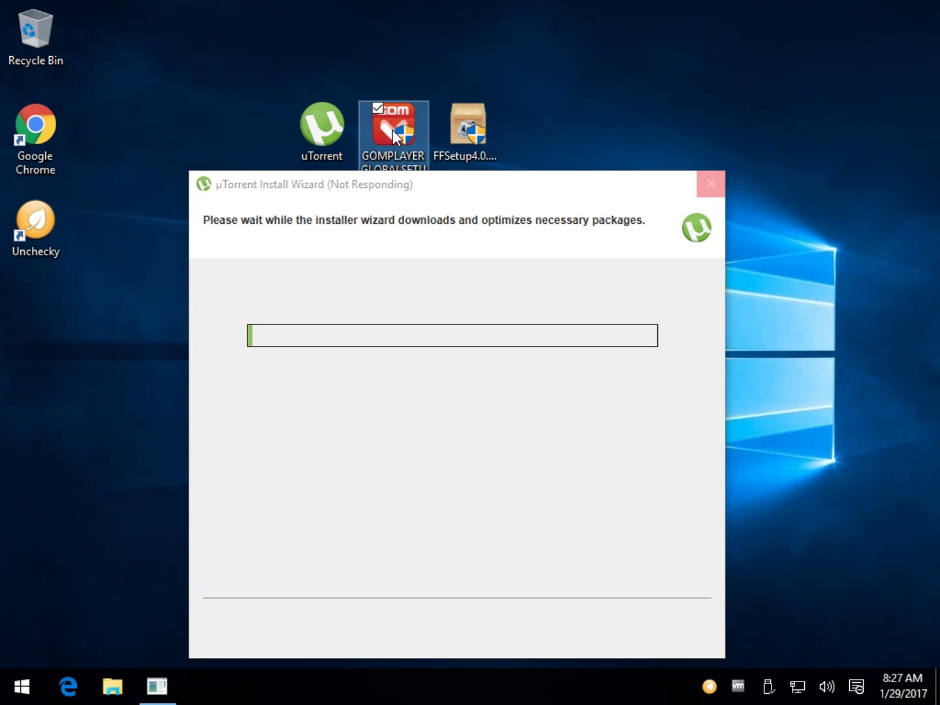
click(715, 185)
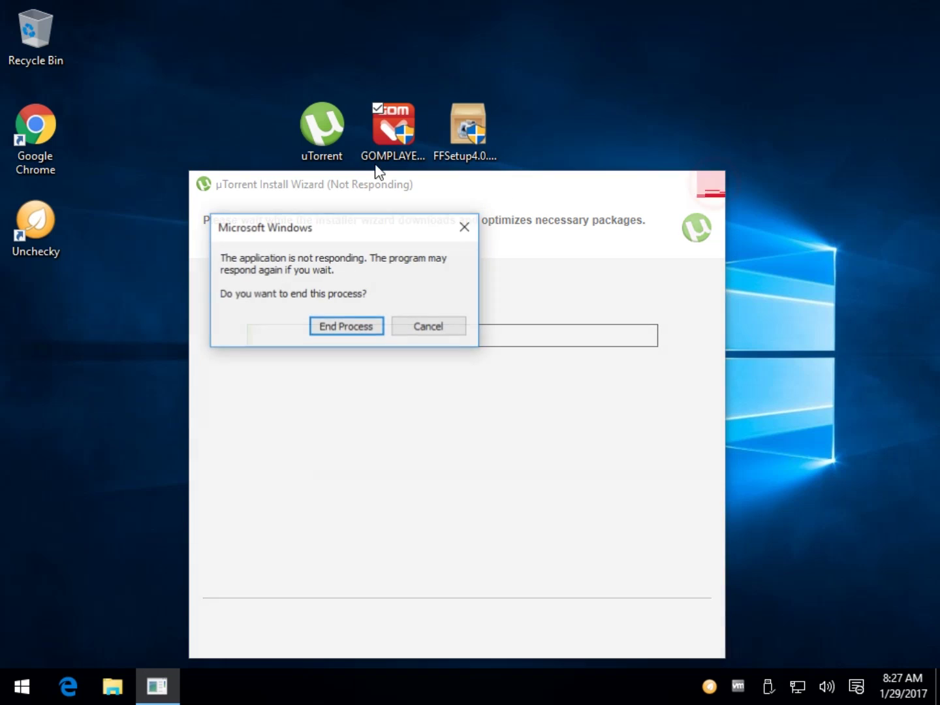
click(347, 326)
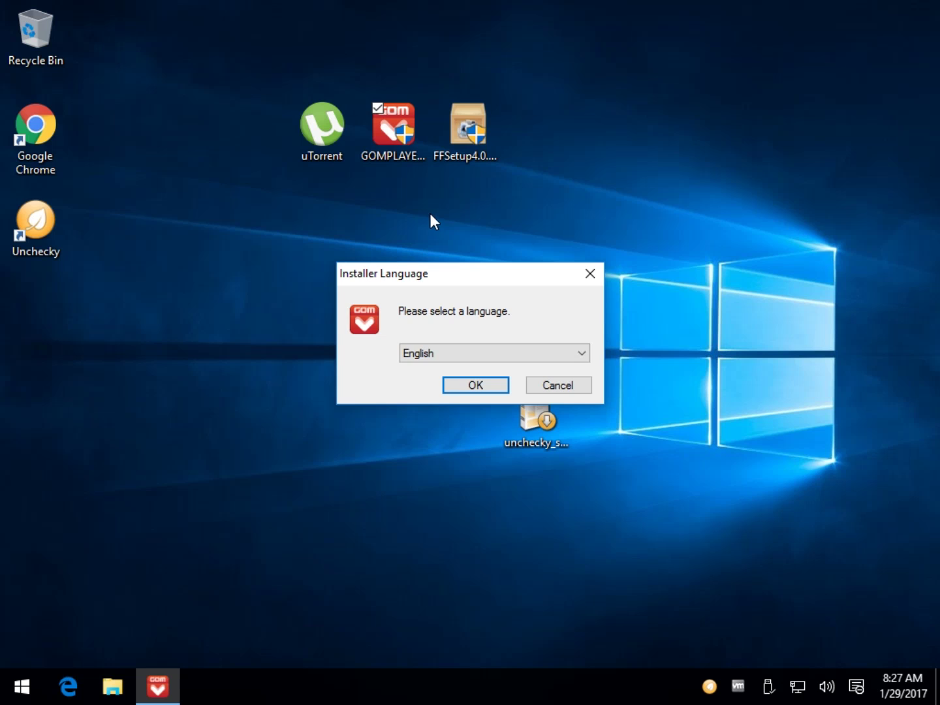
Choose English and advance through GOM Player's welcome, license and component pages
click(479, 386)
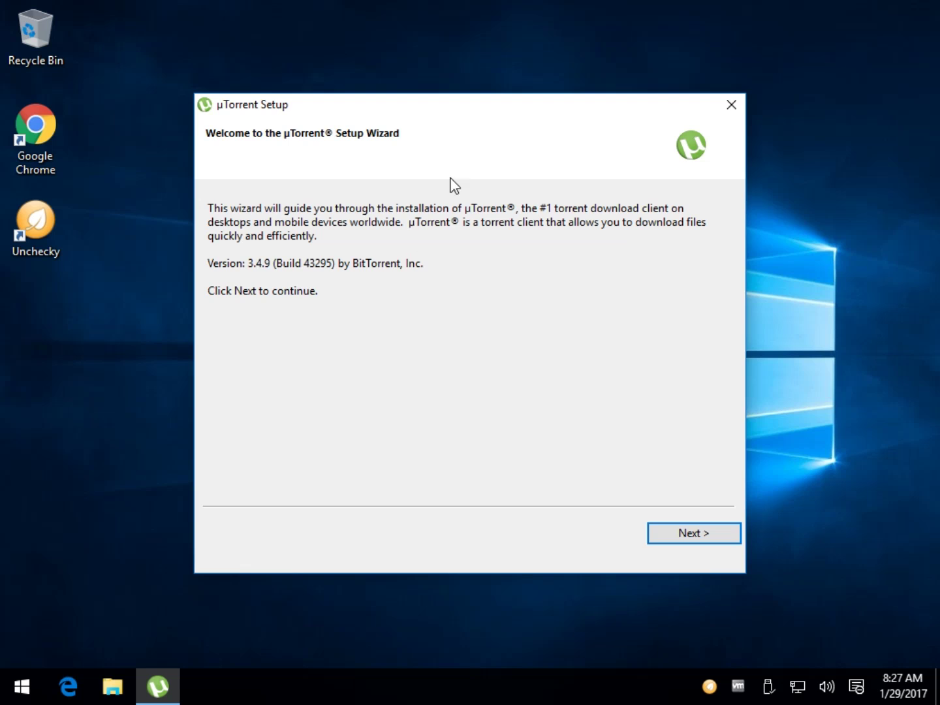
click(732, 107)
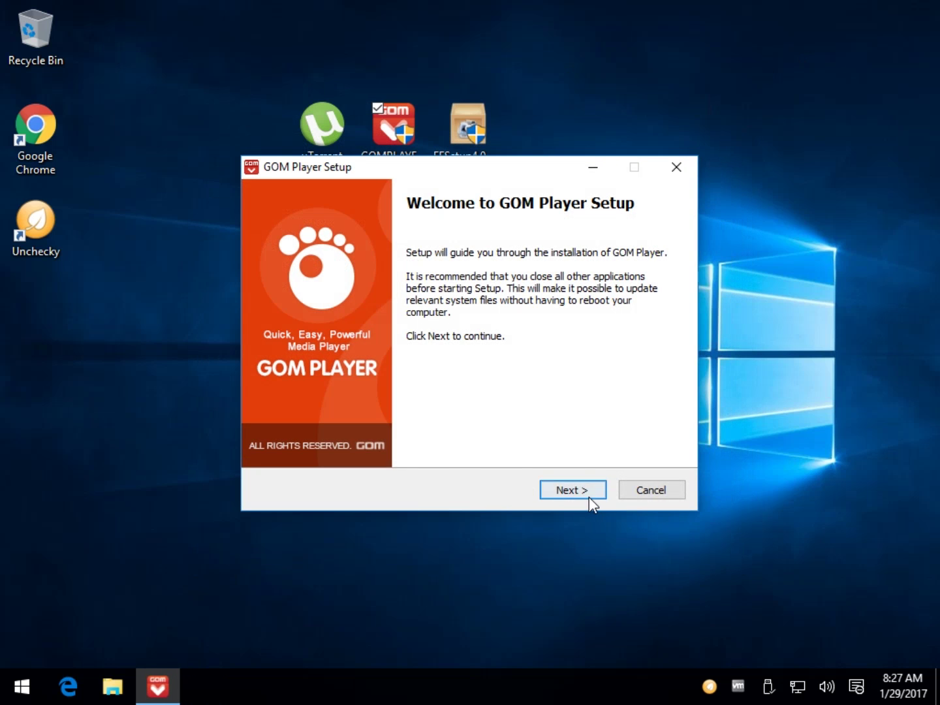
click(586, 497)
click(584, 492)
click(585, 494)
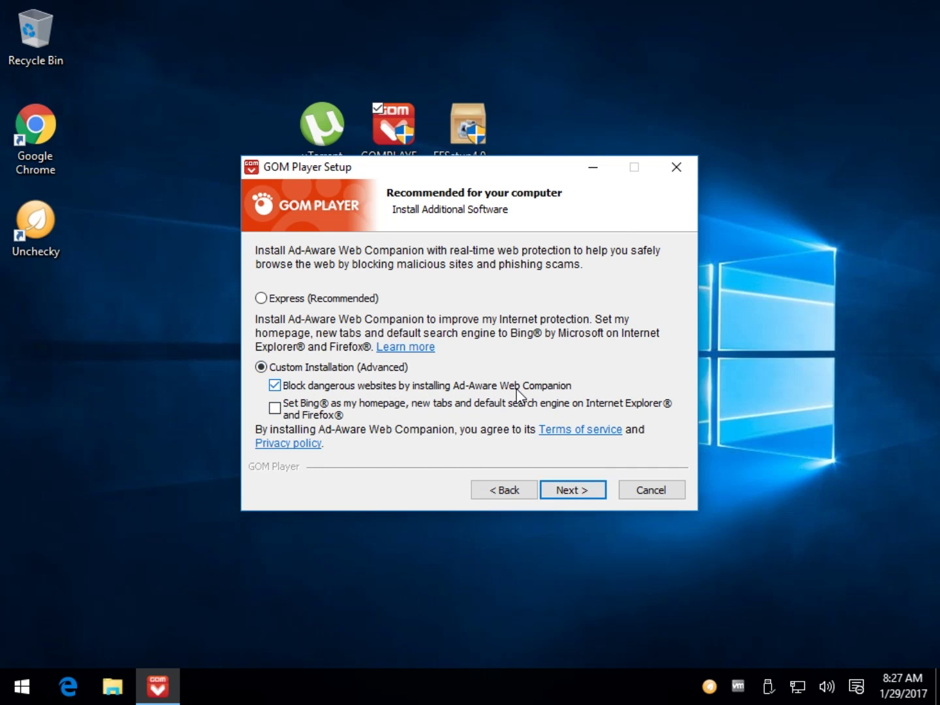
Untick Ad-Aware Web Companion, decline Goodgame Empire, and cancel the GOM Player setup
click(273, 386)
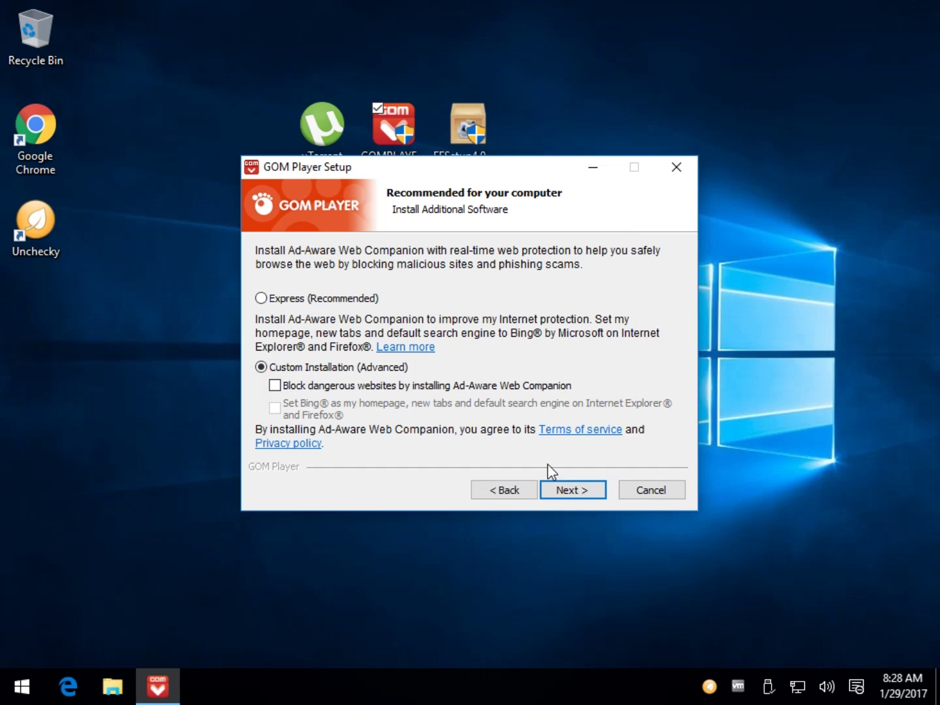
click(561, 489)
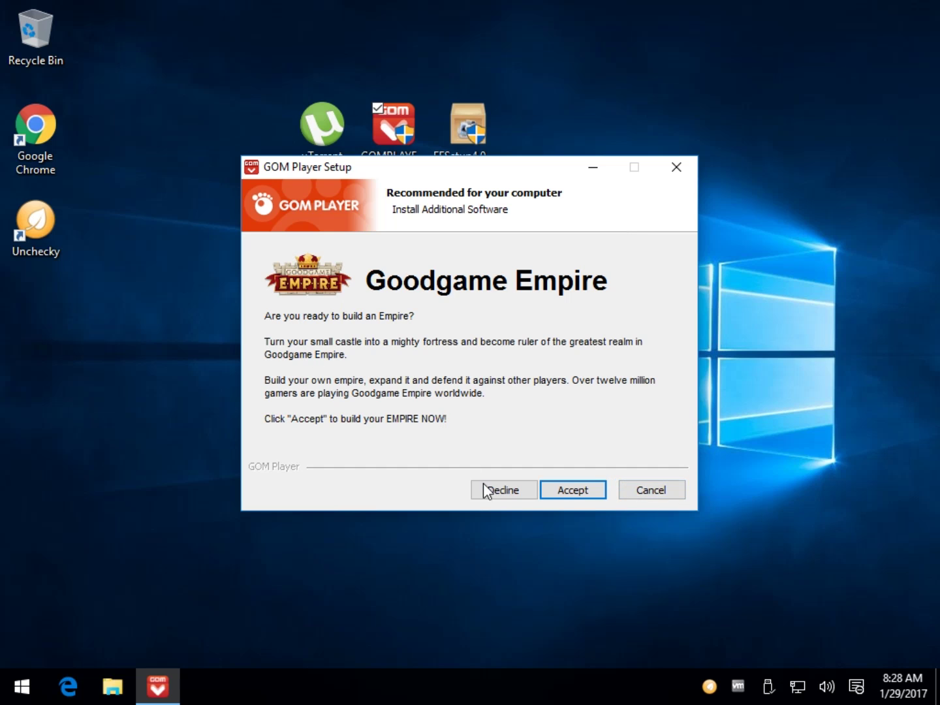
click(500, 491)
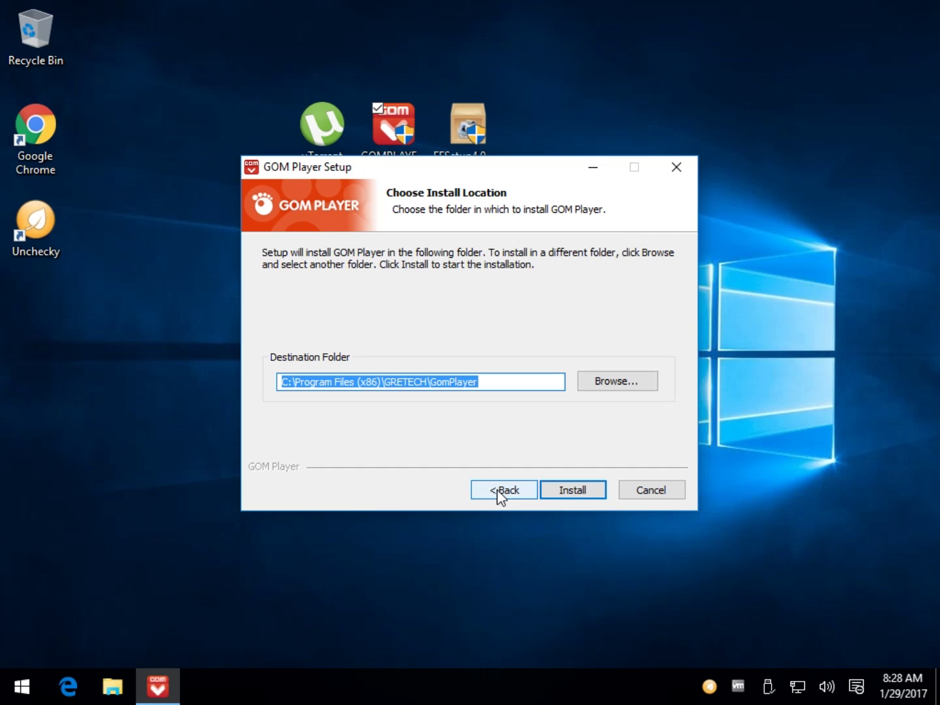
click(685, 164)
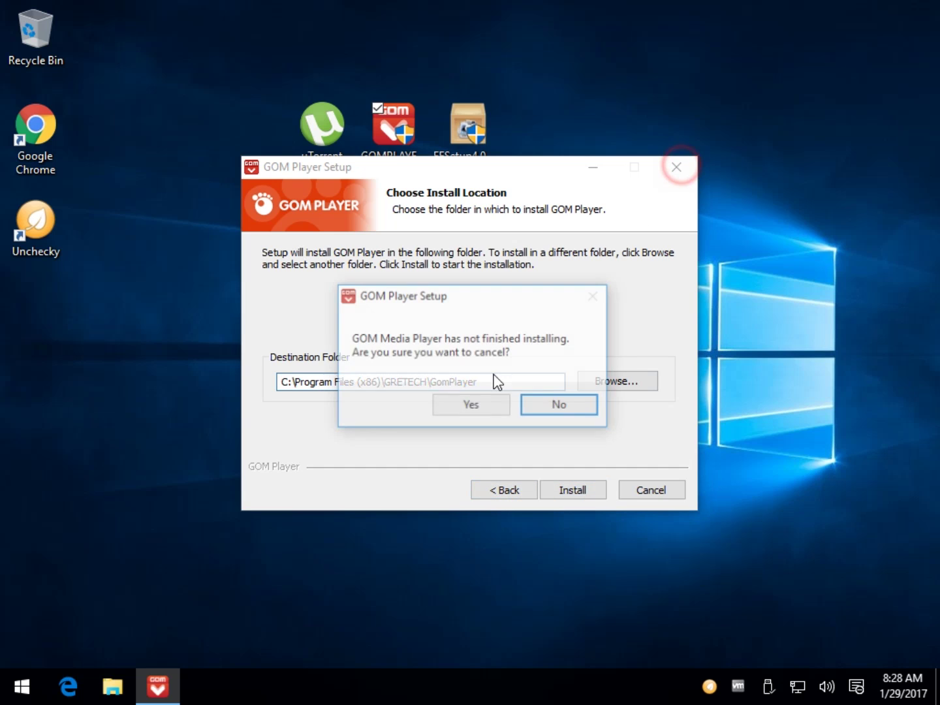
click(480, 408)
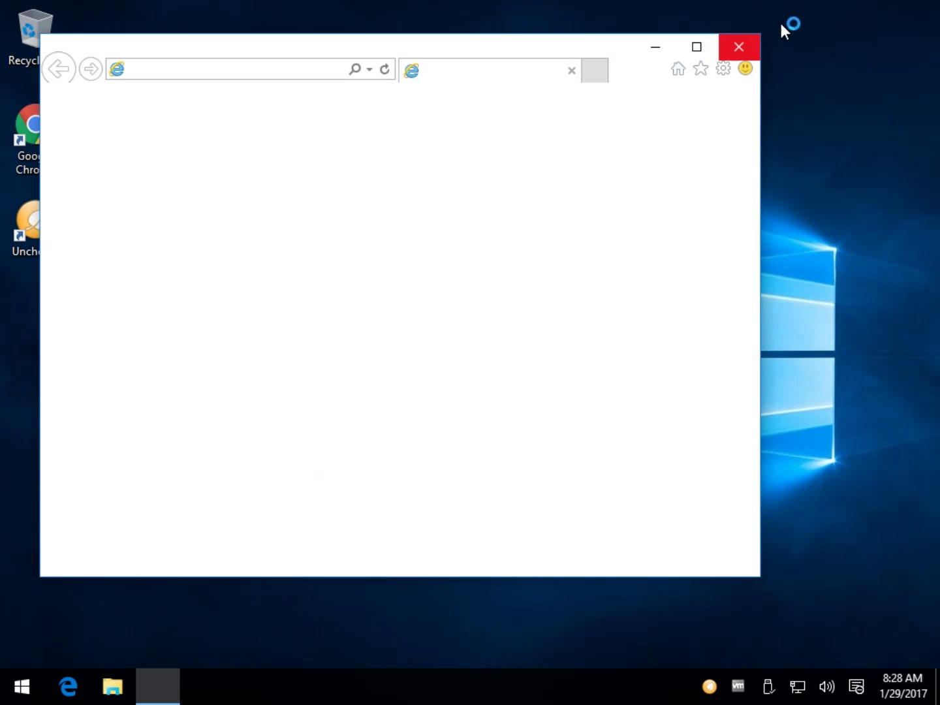
Close Internet Explorer and install FormatFactory 4.0.0.0 from FFSetup4.0.0.0 until it completes
click(746, 45)
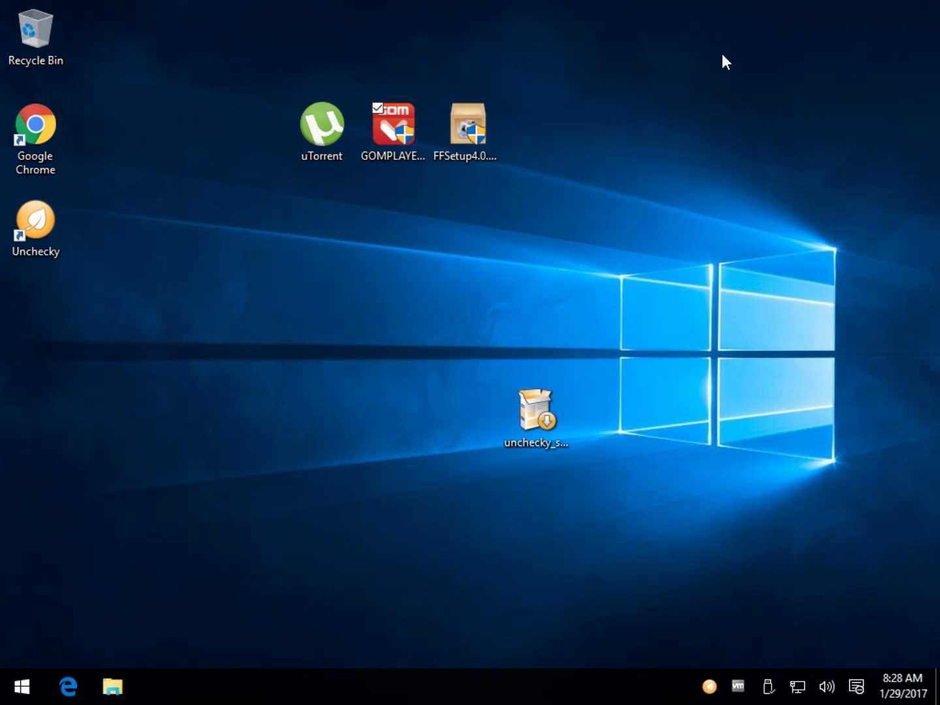
click(470, 129)
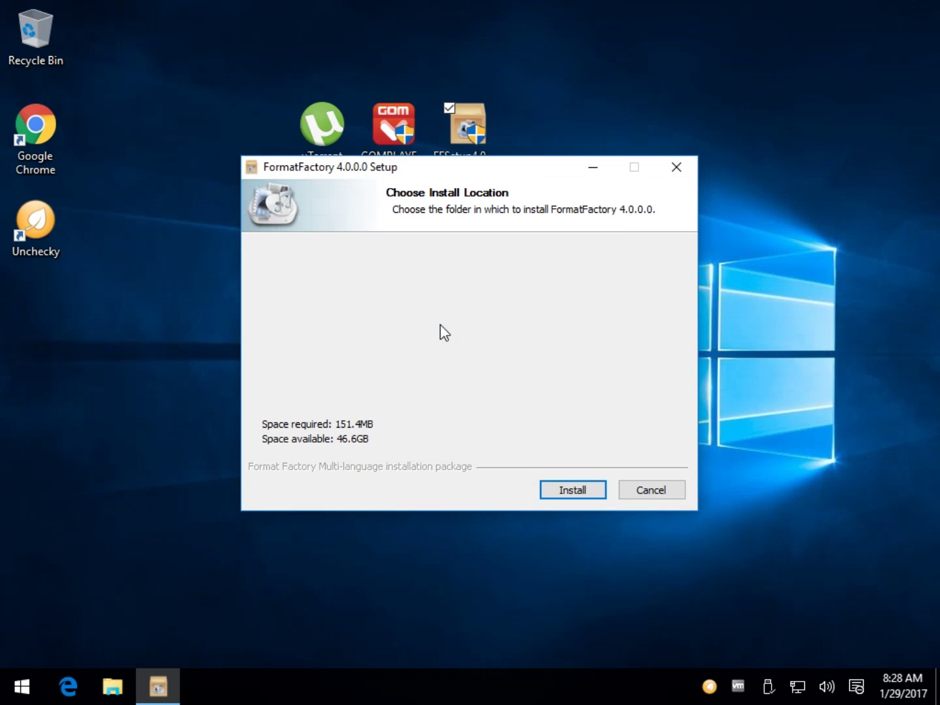
click(571, 493)
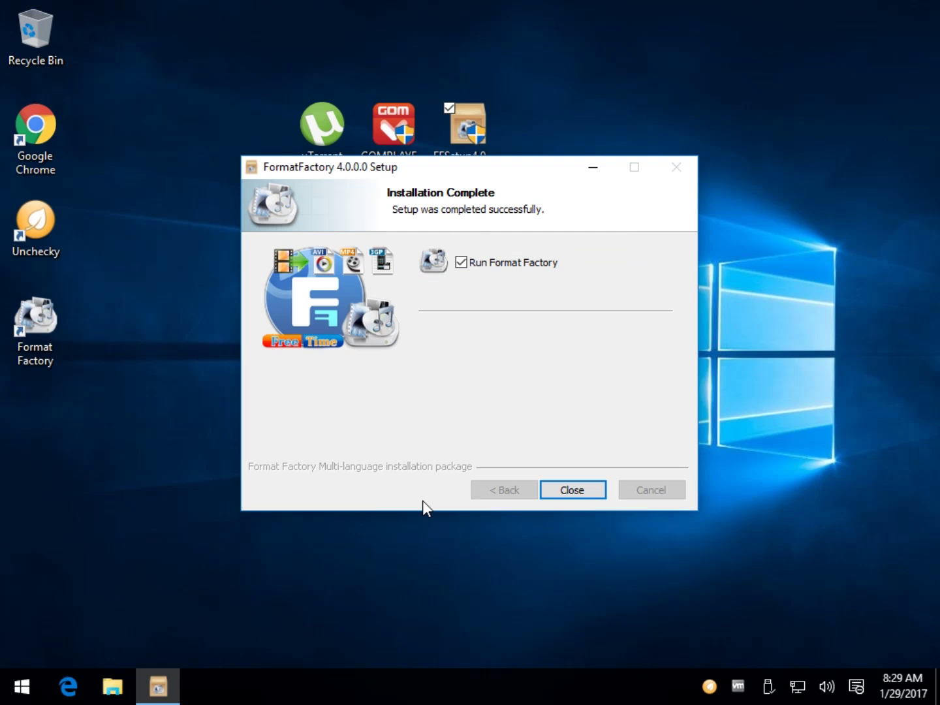
click(573, 491)
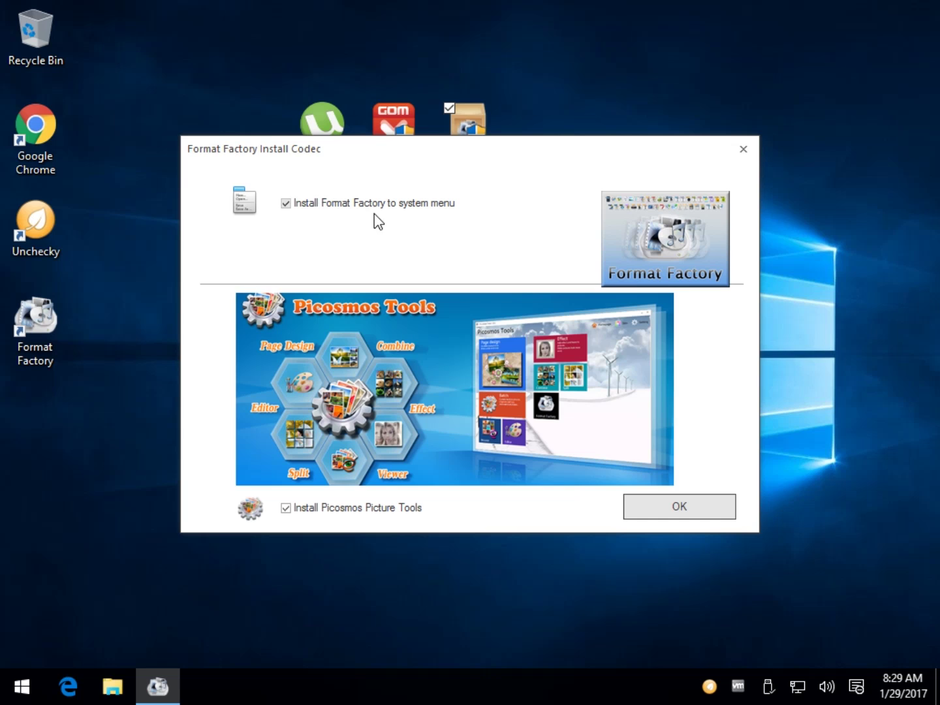
Leave Install Picosmos Picture Tools unticked in the Install Codec dialog and confirm with OK
click(286, 508)
click(286, 508)
click(287, 508)
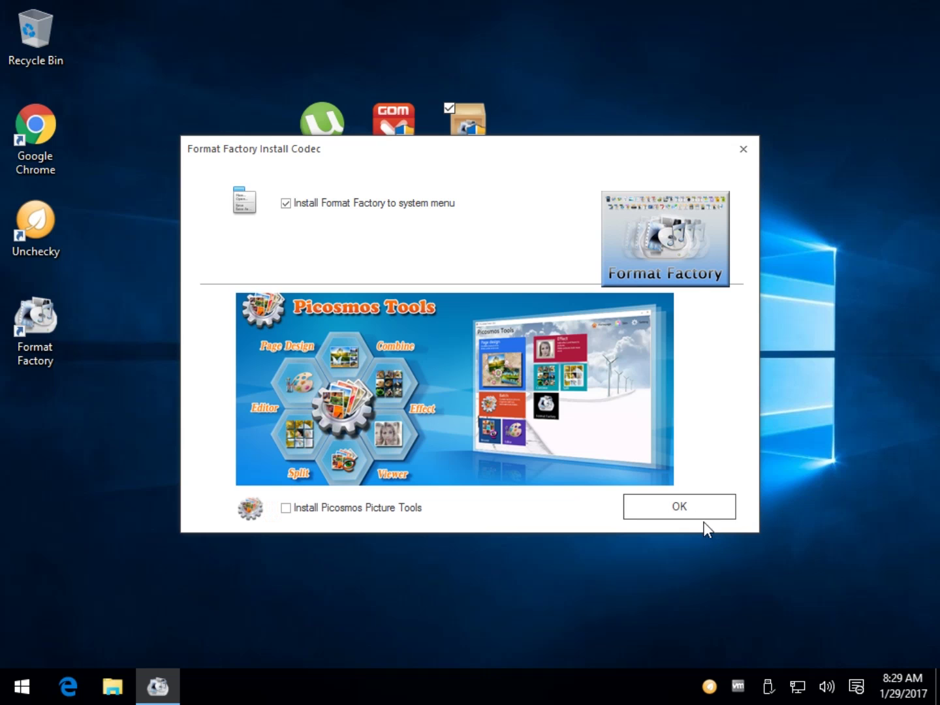
click(682, 509)
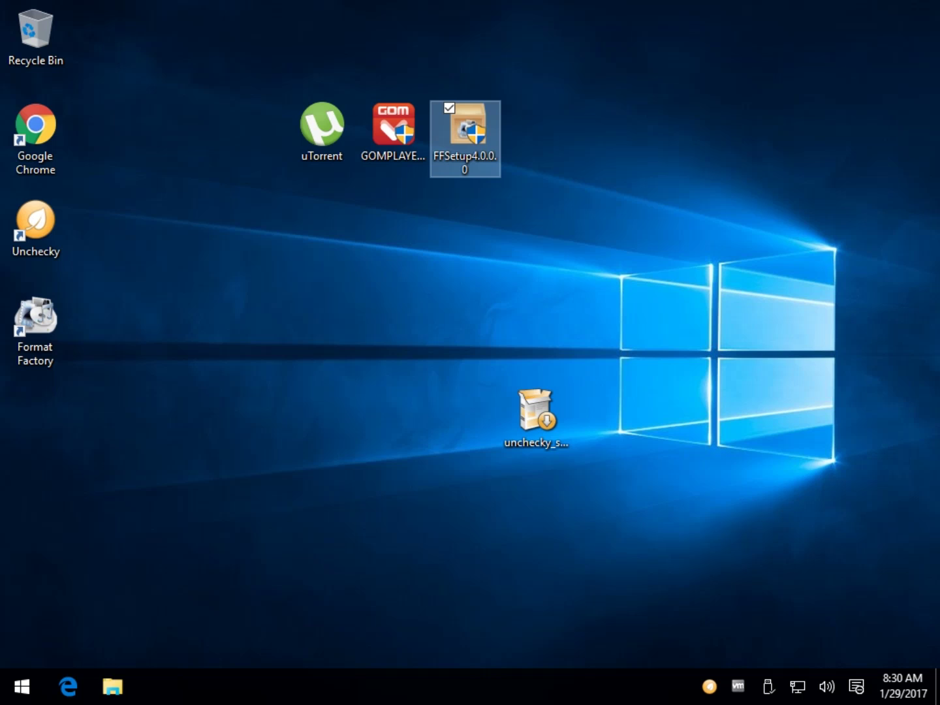
click(215, 235)
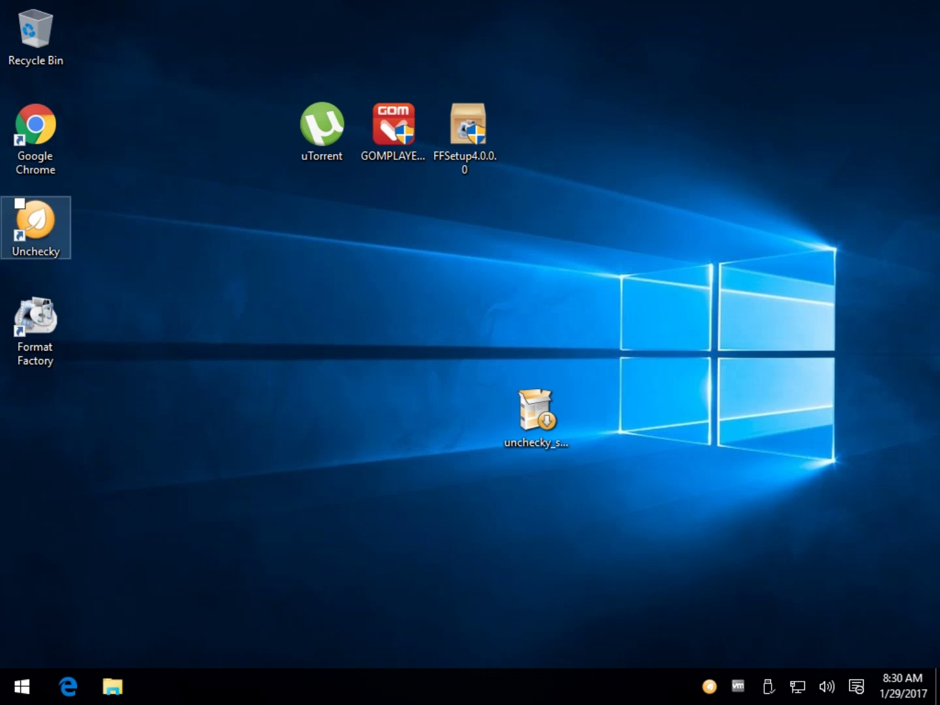
click(351, 465)
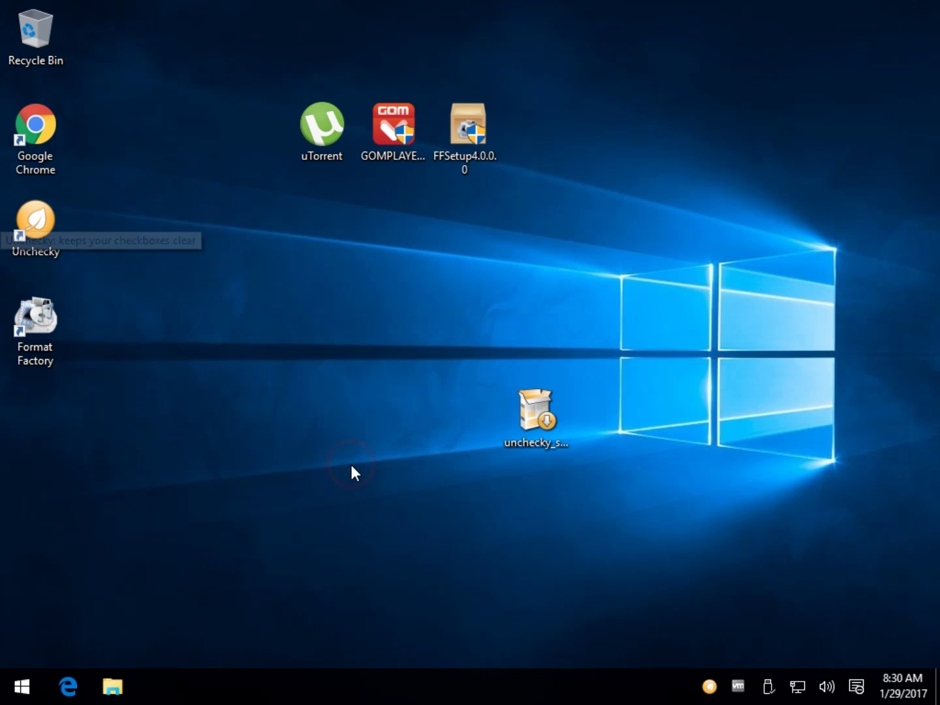